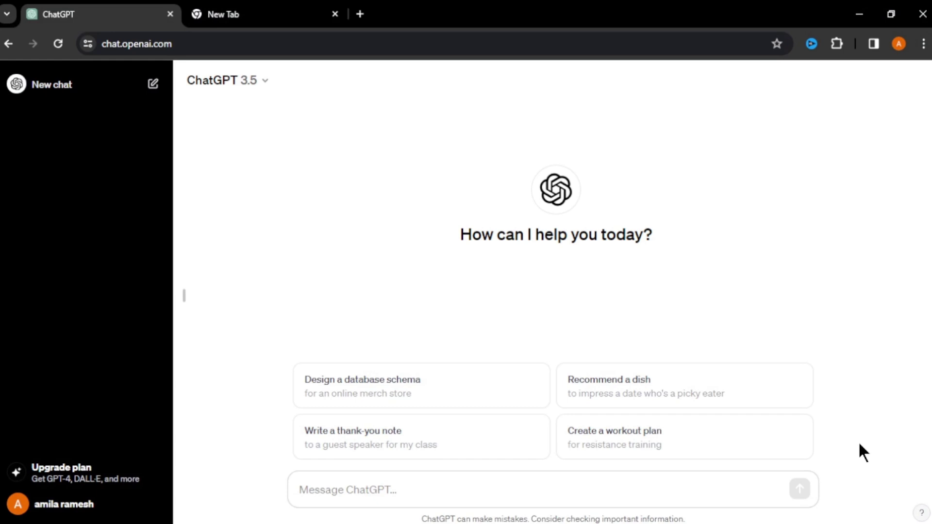
# Paste the 20-second, dialogue-free pizza ad prompt into ChatGPT and send it
pyautogui.write("write me a 20 seconds video ad  for a pizza restaurant that shows delicious pizza, how pizza is making, delivering and people enjoying pizza at the last don't use dialogues. only visuals and music")
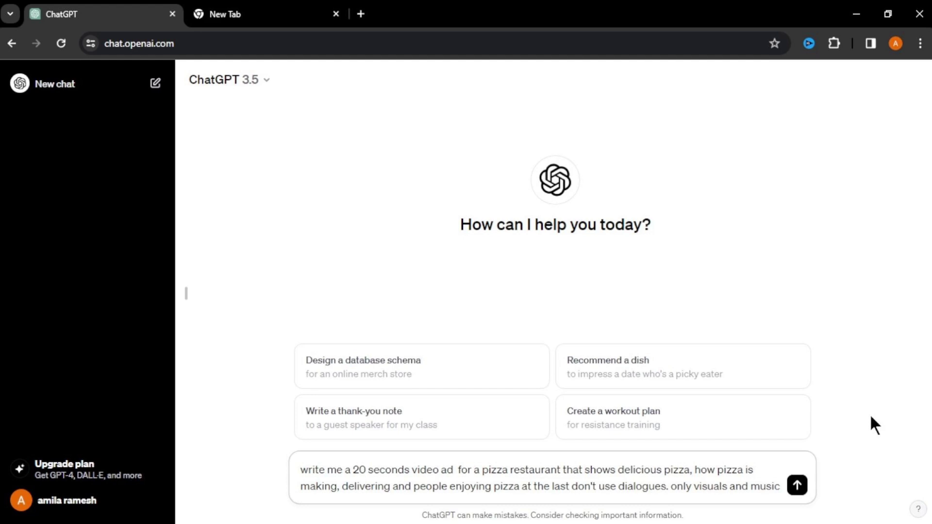
pyautogui.click(797, 485)
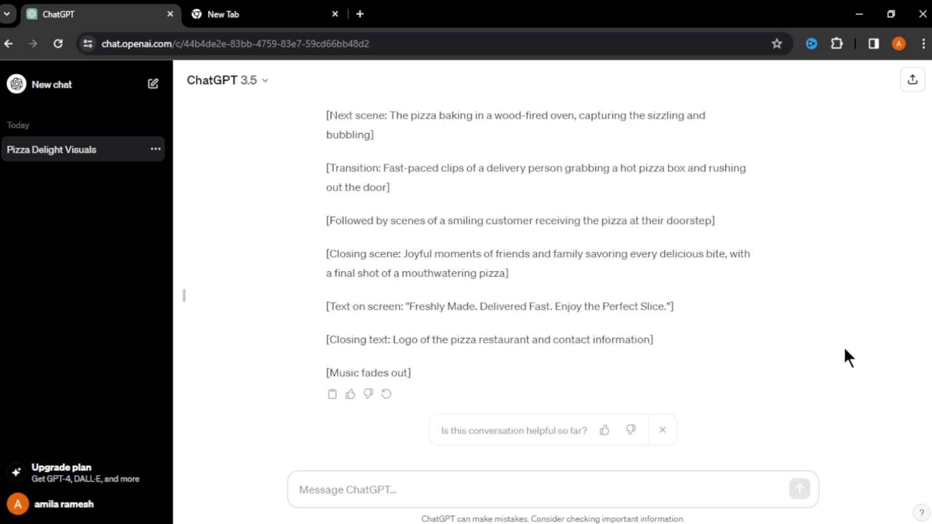
pyautogui.scroll(1, 845, 349)
pyautogui.scroll(1, 844, 349)
pyautogui.scroll(1, 845, 350)
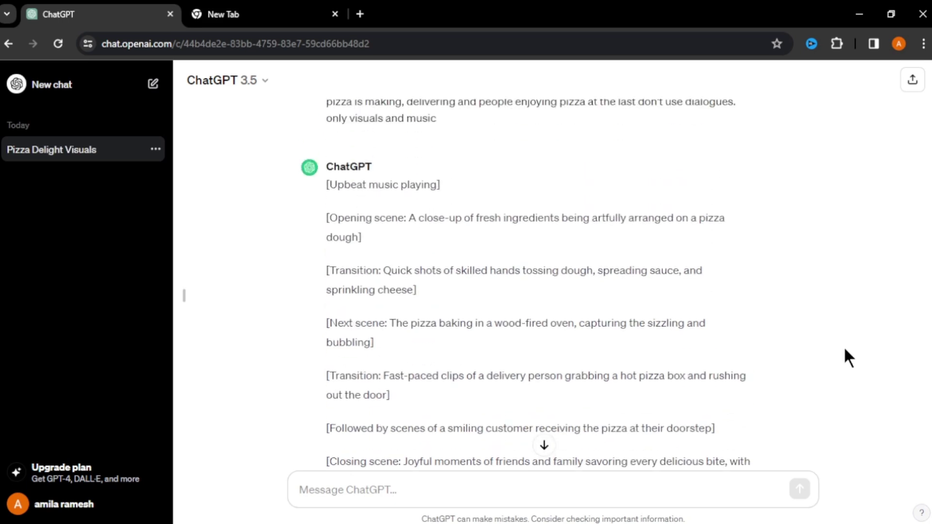
pyautogui.scroll(1, 844, 352)
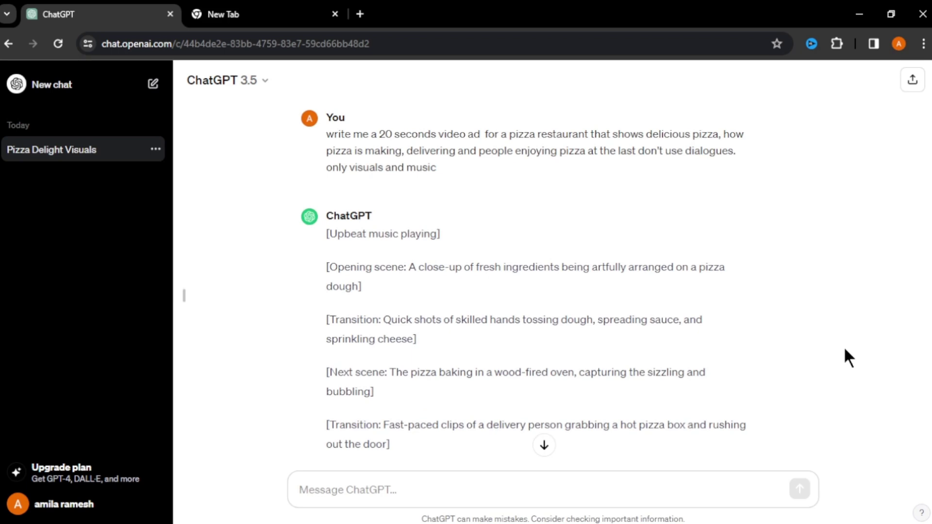
pyautogui.scroll(-1, 844, 345)
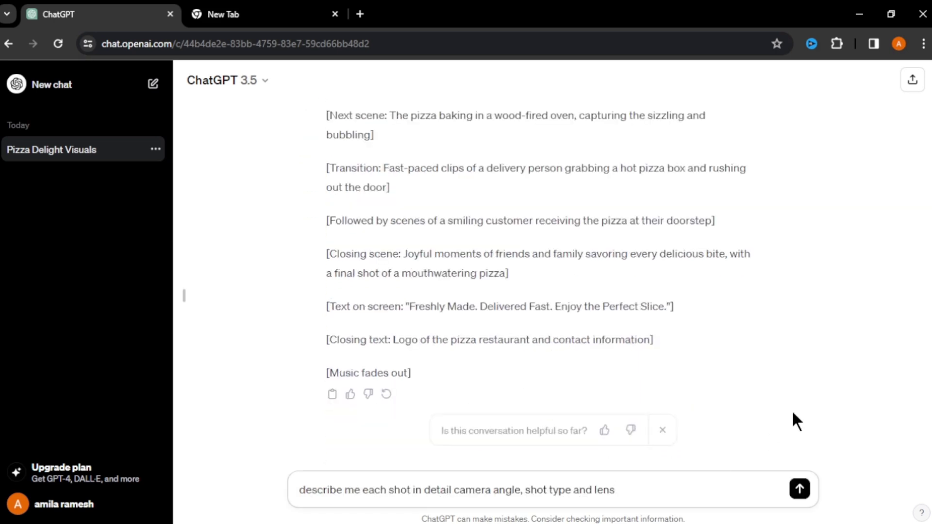
# Send ChatGPT the follow-up asking for each shot's camera angle, shot type and lens
pyautogui.click(799, 489)
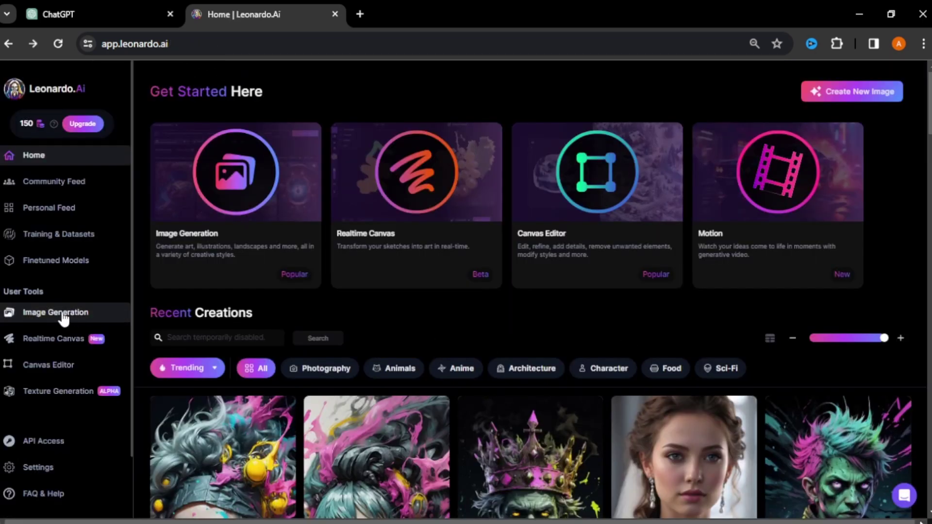
# On Leonardo's Image Generation page, paste the opening scene's bird's-eye description into the prompt
pyautogui.click(80, 318)
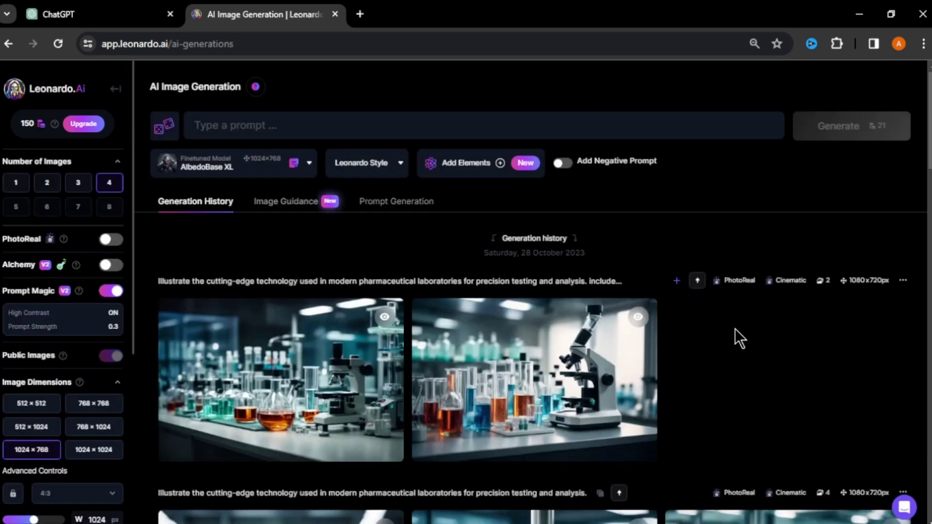
pyautogui.click(93, 11)
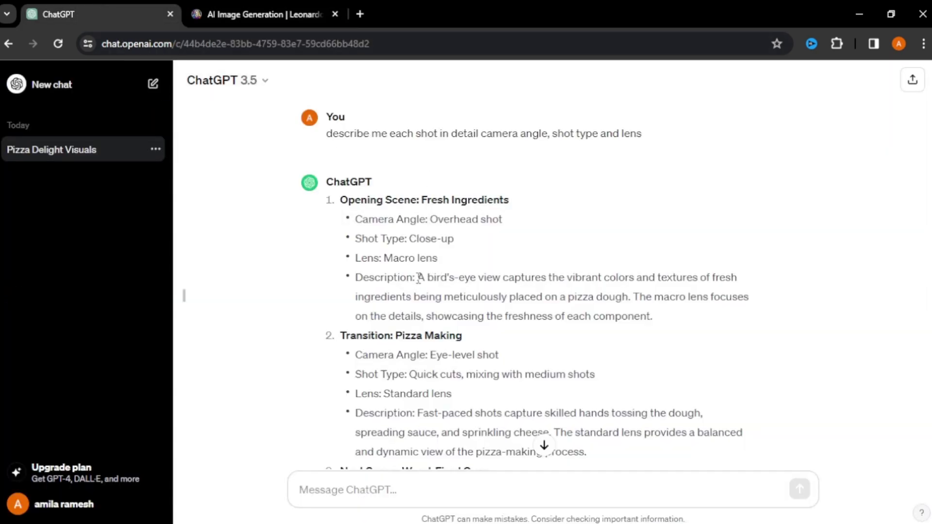
pyautogui.moveTo(418, 278); pyautogui.dragTo(652, 316)
pyautogui.click(262, 14)
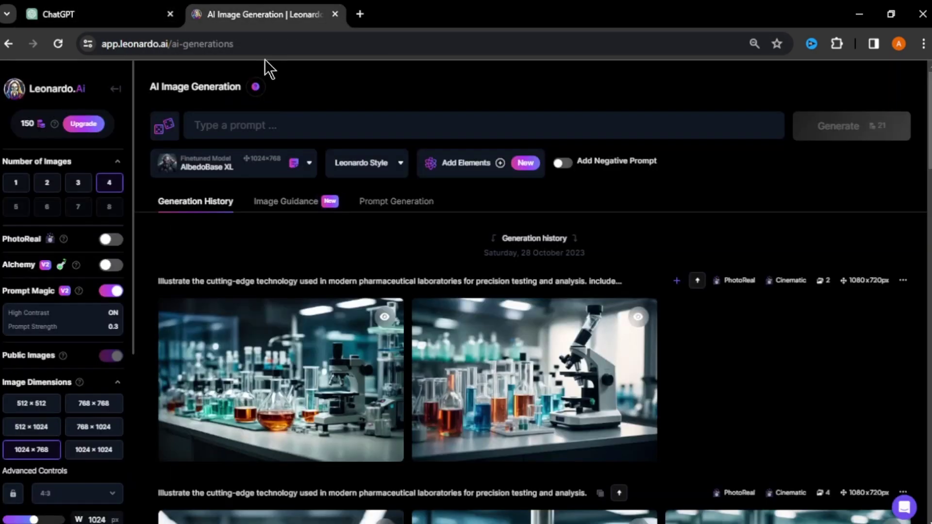
pyautogui.click(294, 129)
pyautogui.hotkey('ctrl', 'v')
pyautogui.click(146, 14)
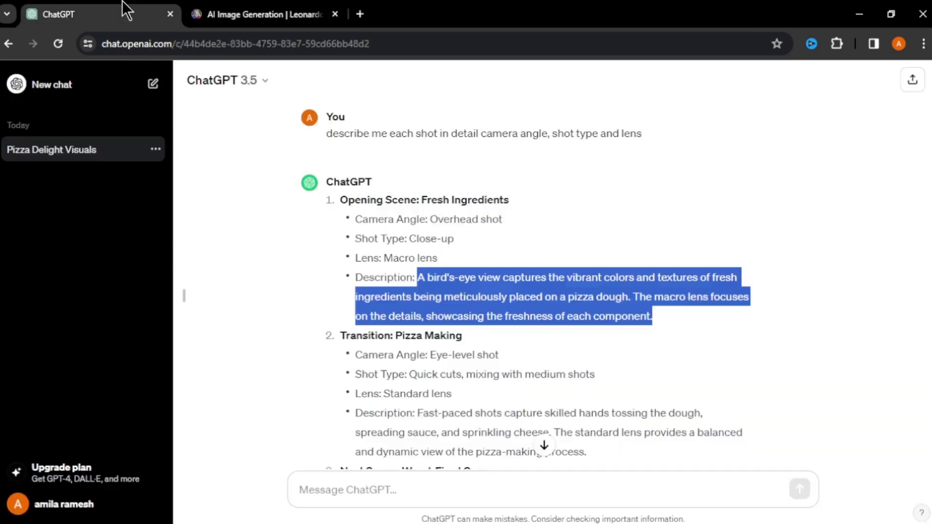
# Append Overhead shot, Close-up and Macro lens from ChatGPT to the prompt
pyautogui.moveTo(433, 221); pyautogui.dragTo(503, 221)
pyautogui.hotkey('ctrl', 'c')
pyautogui.click(333, 11)
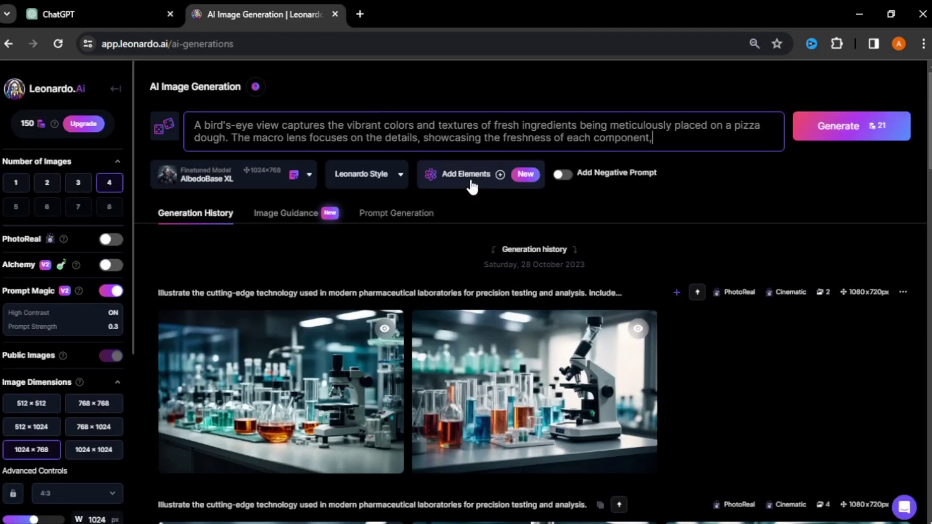
pyautogui.hotkey('ctrl', 'v')
pyautogui.click(125, 14)
pyautogui.moveTo(409, 239); pyautogui.dragTo(460, 251)
pyautogui.hotkey('ctrl', 'c')
pyautogui.click(262, 14)
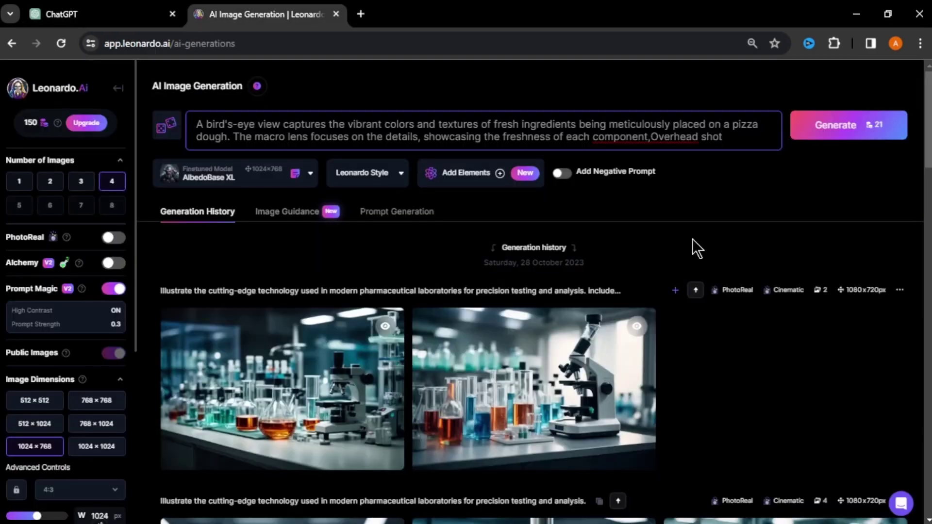
pyautogui.hotkey('ctrl', 'v')
pyautogui.click(125, 14)
pyautogui.moveTo(384, 257); pyautogui.dragTo(439, 260)
pyautogui.click(262, 14)
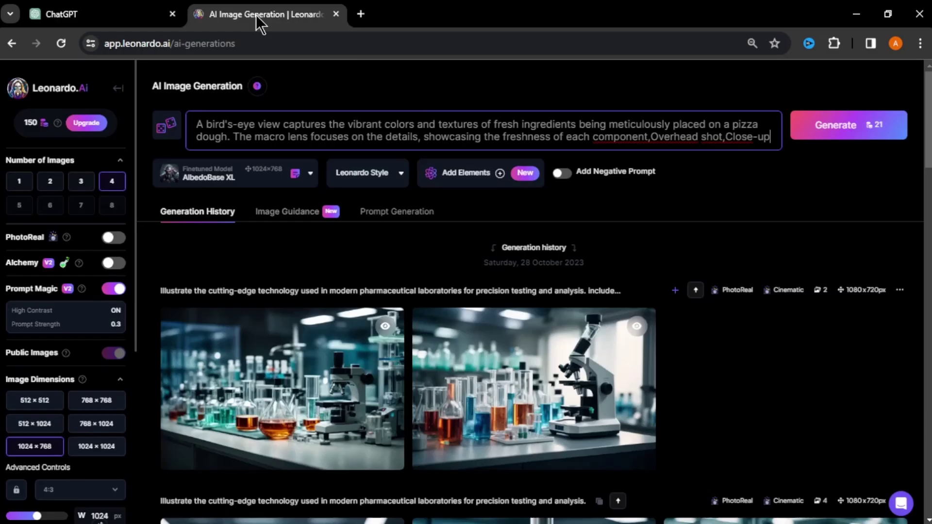
pyautogui.write(',Macro lens')
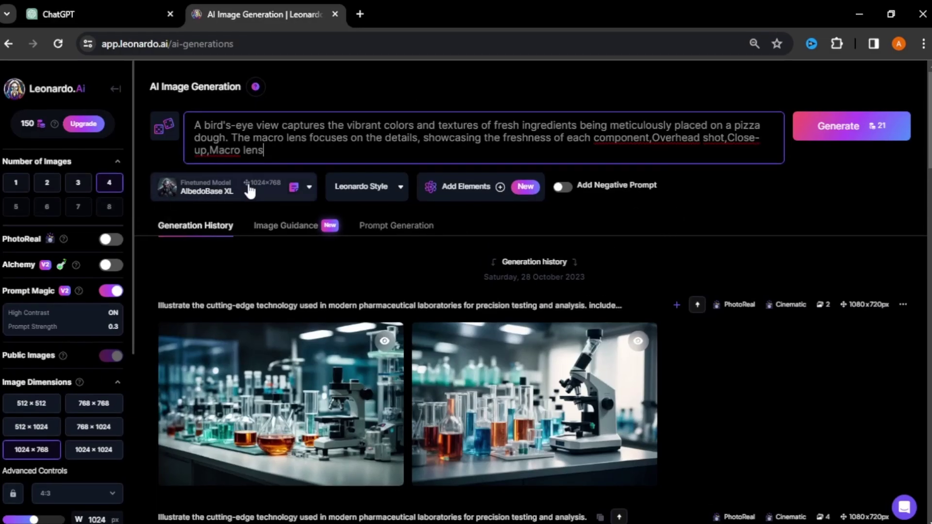
# Generate the pizza images with Leonardo Diffusion XL at a 16:9 aspect ratio
pyautogui.click(249, 189)
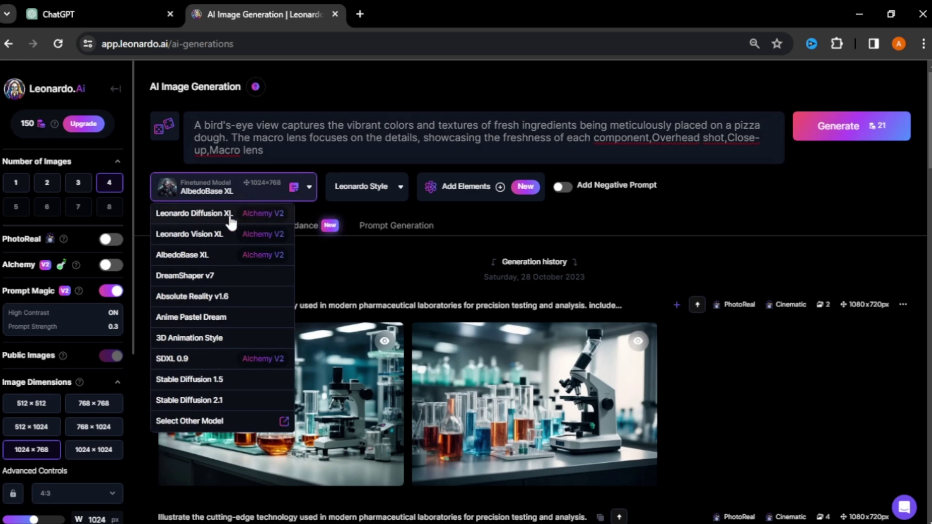
pyautogui.click(253, 217)
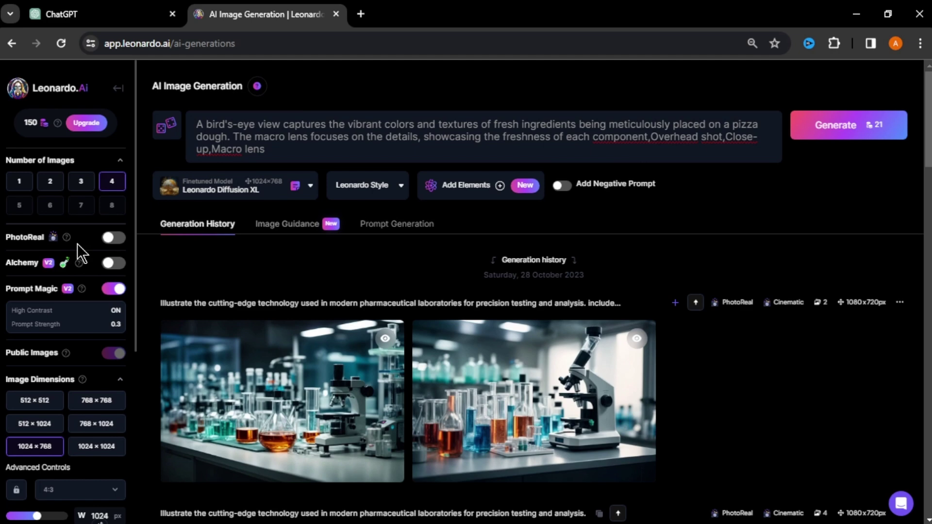
pyautogui.scroll(-3, 77, 244)
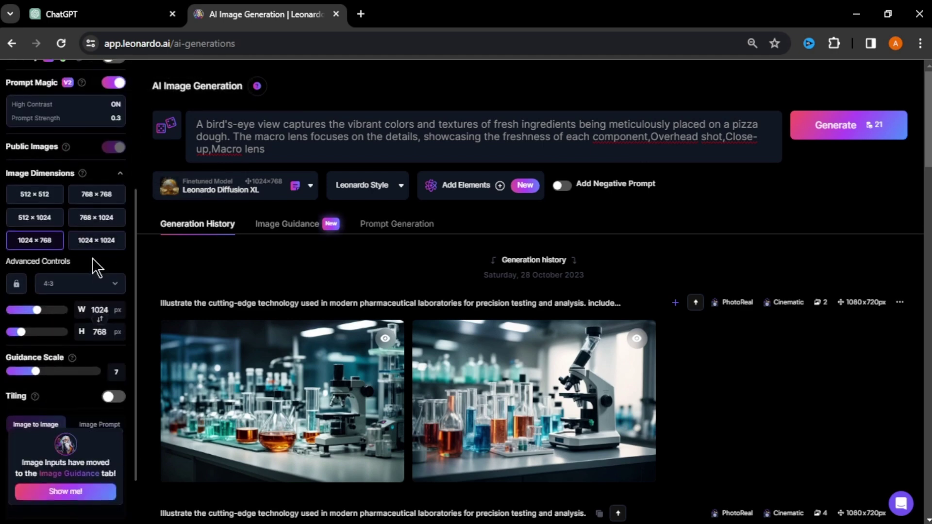
pyautogui.click(94, 285)
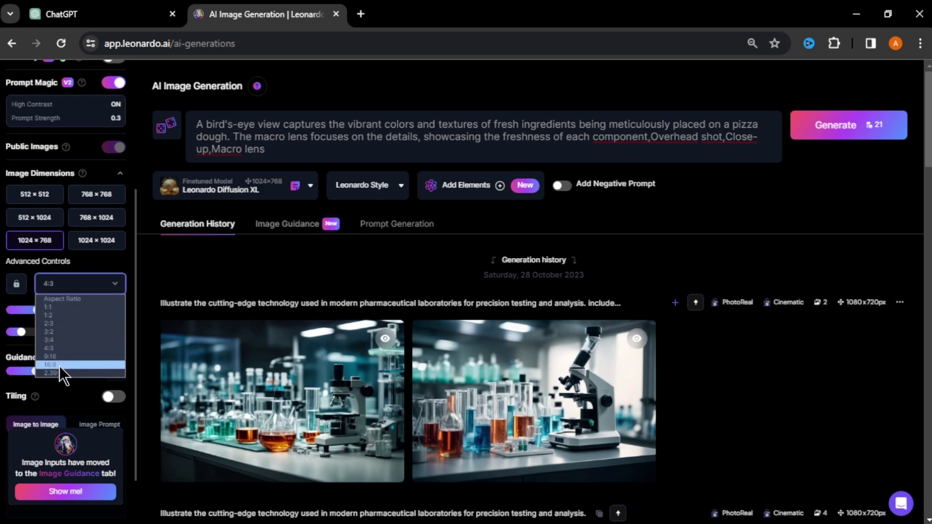
pyautogui.click(58, 365)
pyautogui.scroll(5, 70, 329)
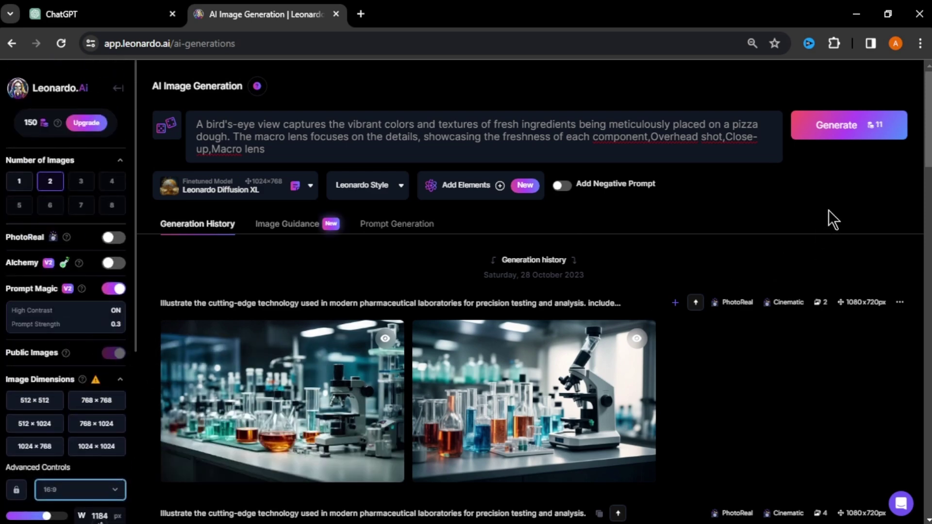
pyautogui.moveTo(848, 125)
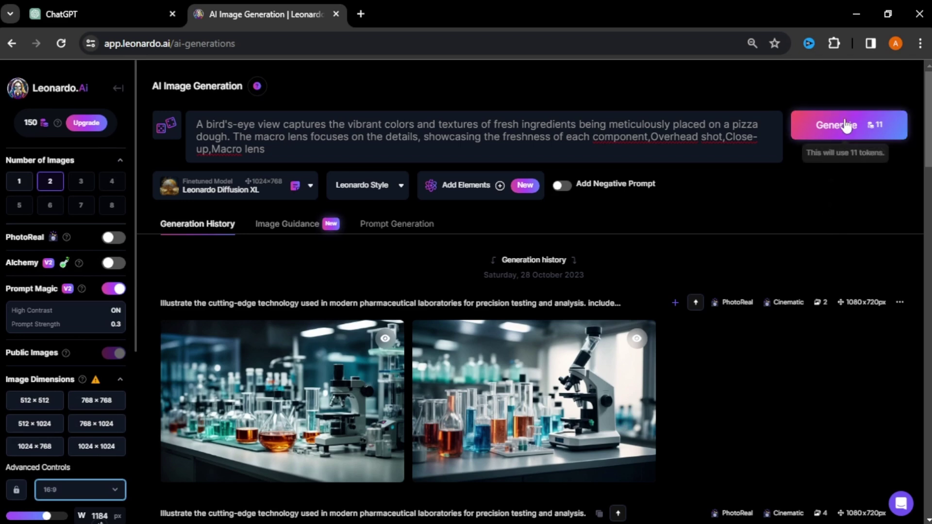
pyautogui.click(869, 129)
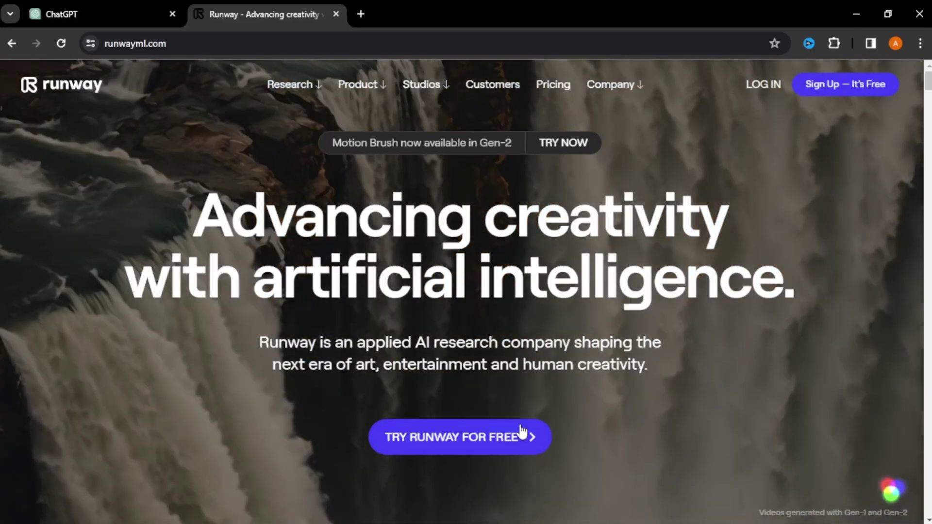
# Set up a Runway Image + Description video with the pizza photo as first frame
pyautogui.click(457, 449)
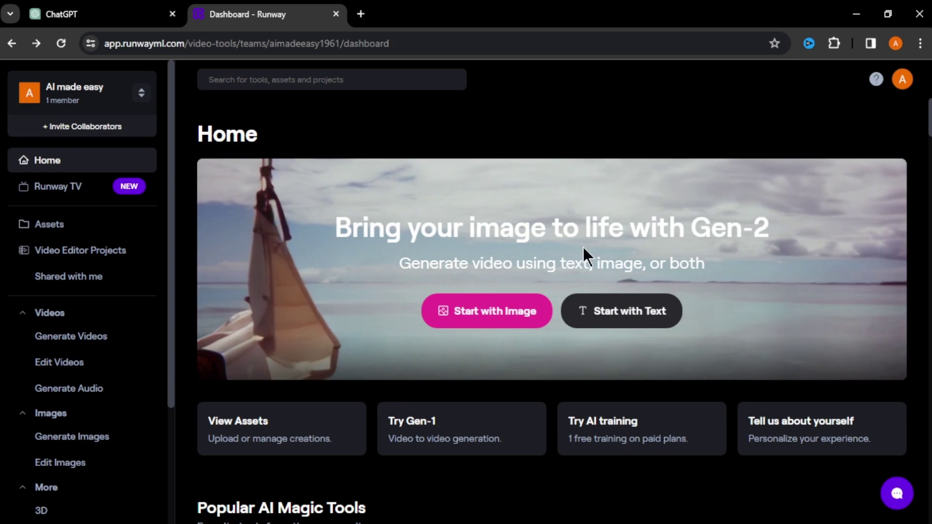
pyautogui.click(492, 310)
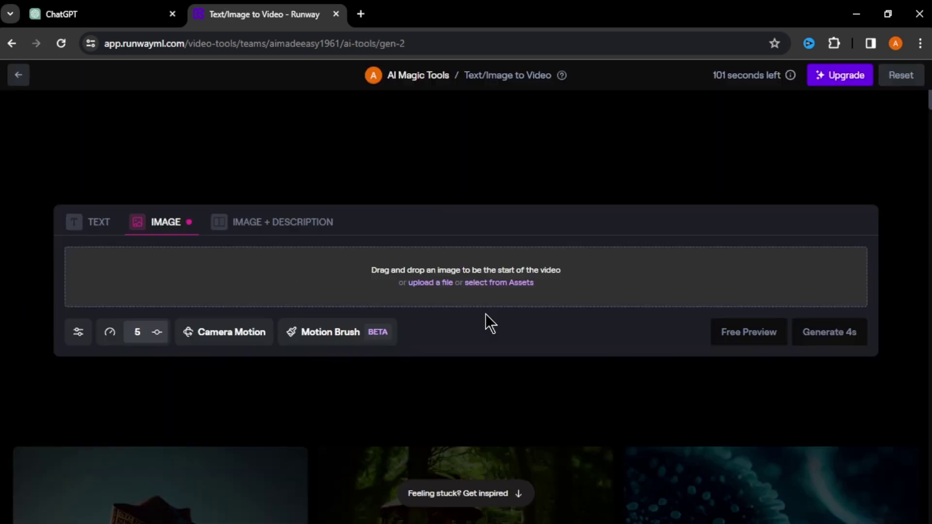
pyautogui.click(318, 229)
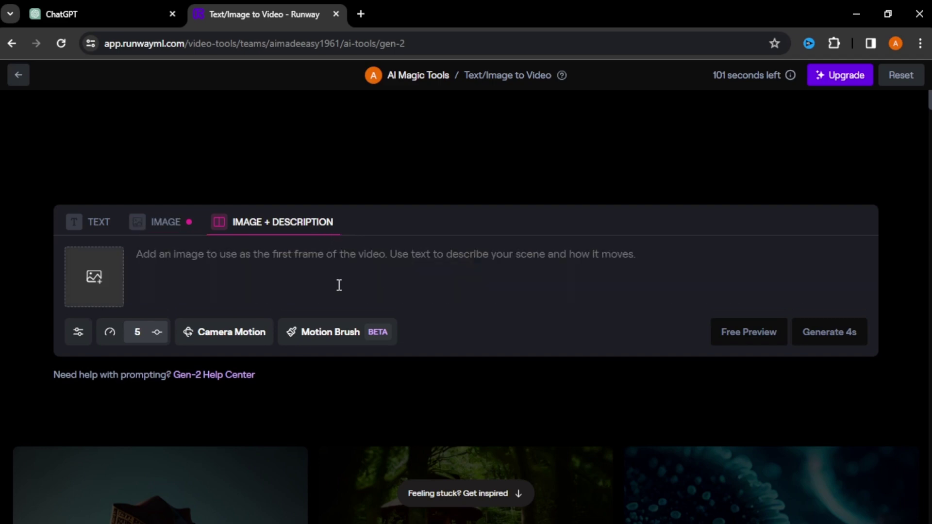
pyautogui.click(91, 275)
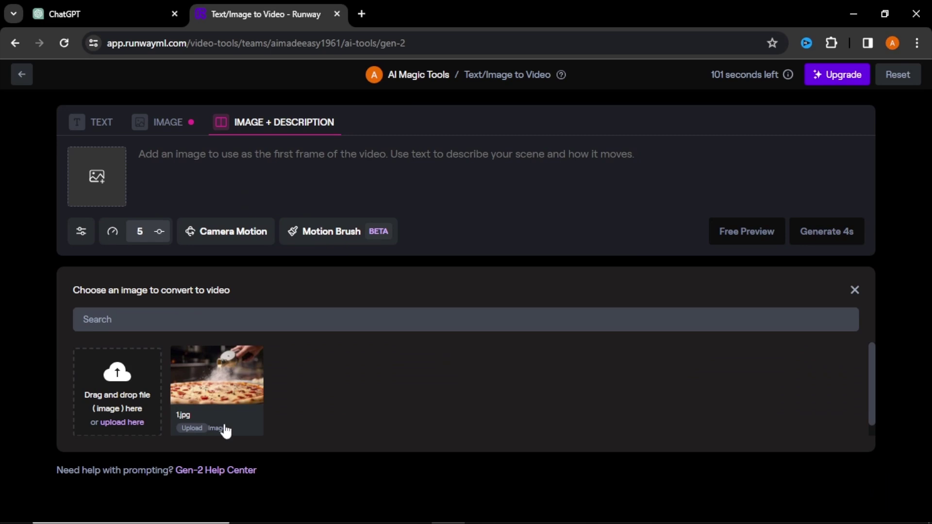
pyautogui.click(217, 386)
pyautogui.write('sprinkling cheese on to the')
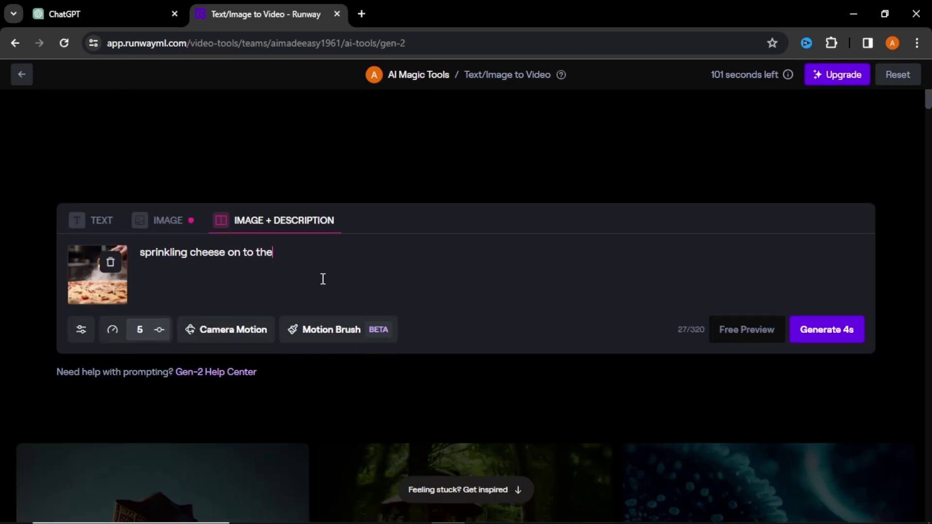
pyautogui.write(' pizza')
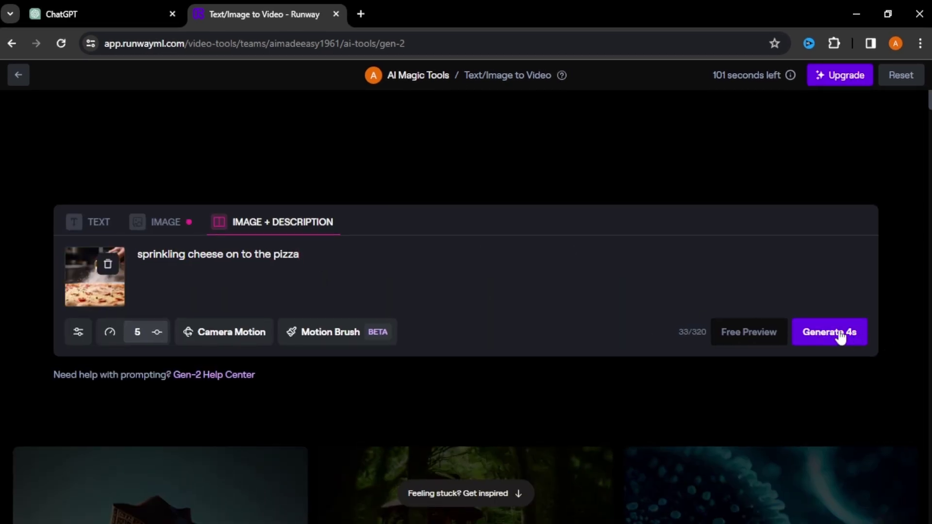
# Generate the 4-second cheese sprinkling clip, then play and pause it
pyautogui.click(840, 337)
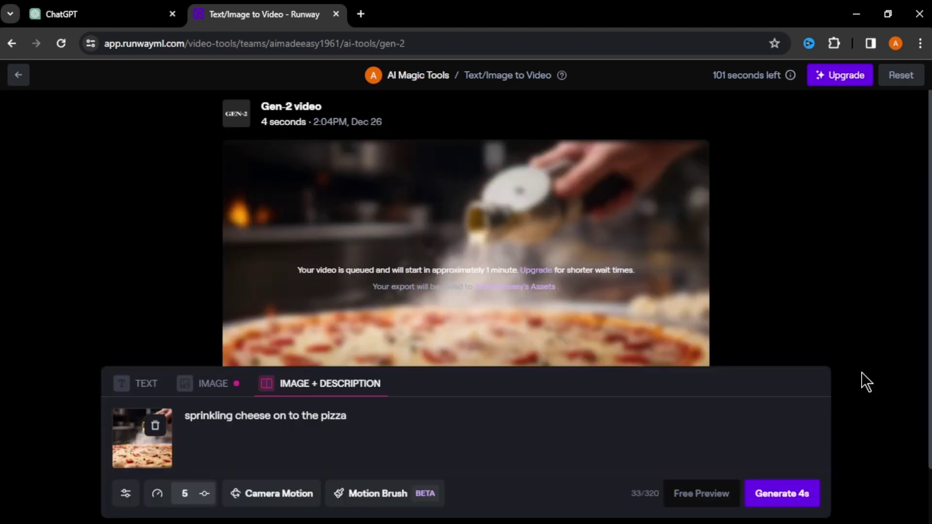
pyautogui.scroll(-1, 812, 269)
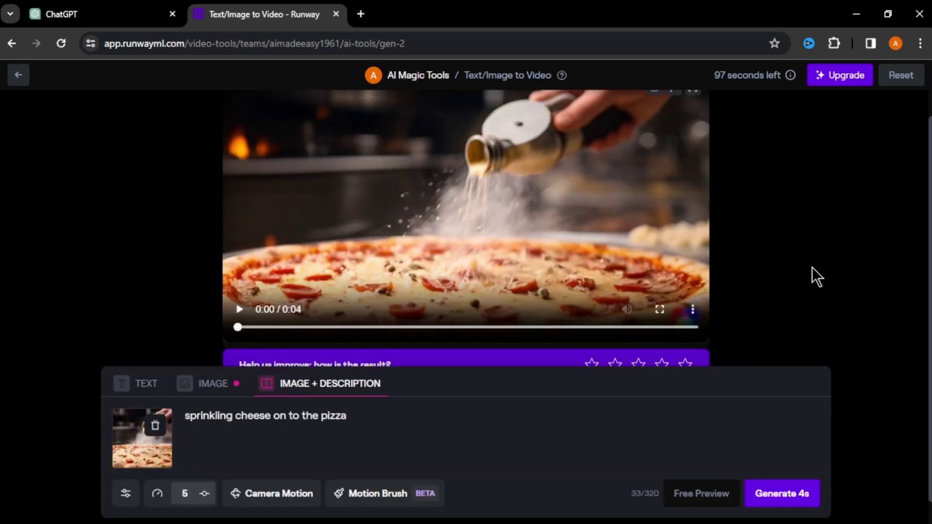
pyautogui.click(238, 312)
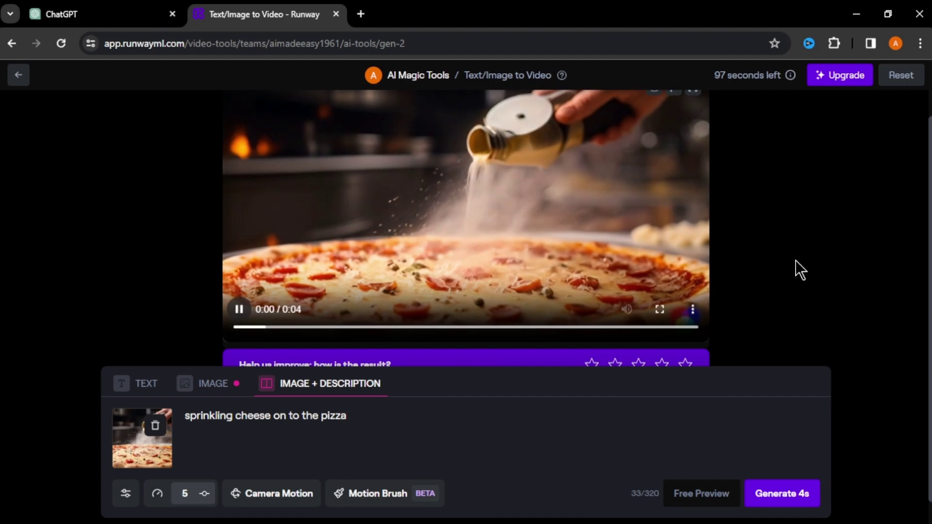
pyautogui.scroll(1, 837, 255)
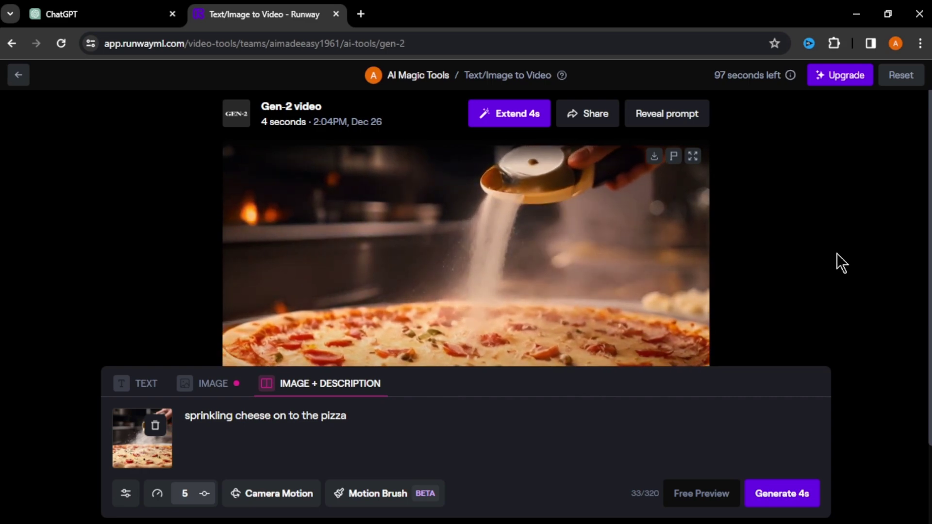
pyautogui.scroll(-1, 836, 260)
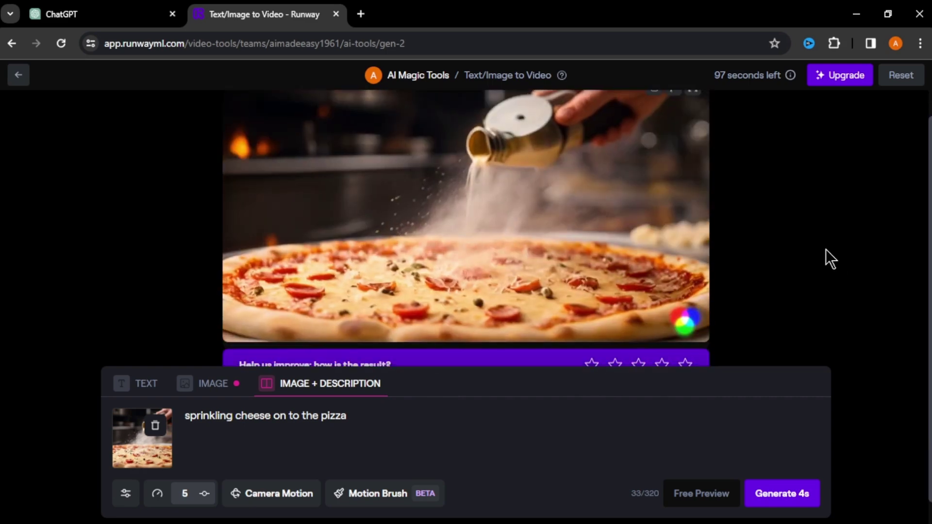
pyautogui.click(241, 310)
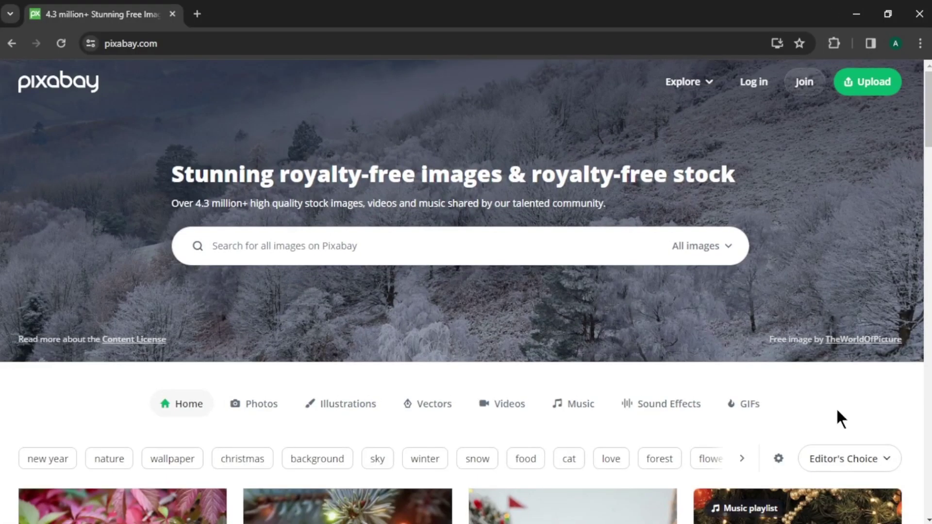
# Search Pixabay music for food tracks and filter the duration to 0-30 seconds
pyautogui.click(572, 405)
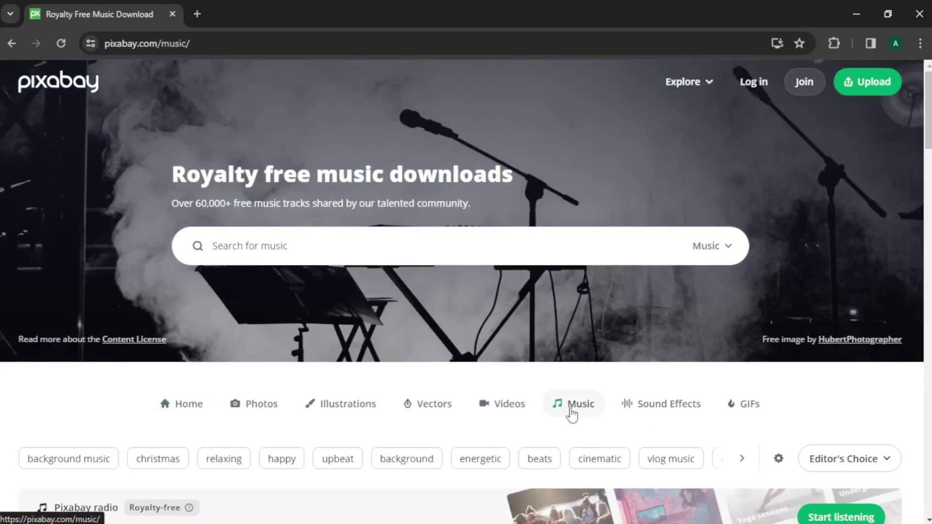
pyautogui.click(445, 238)
pyautogui.write('food')
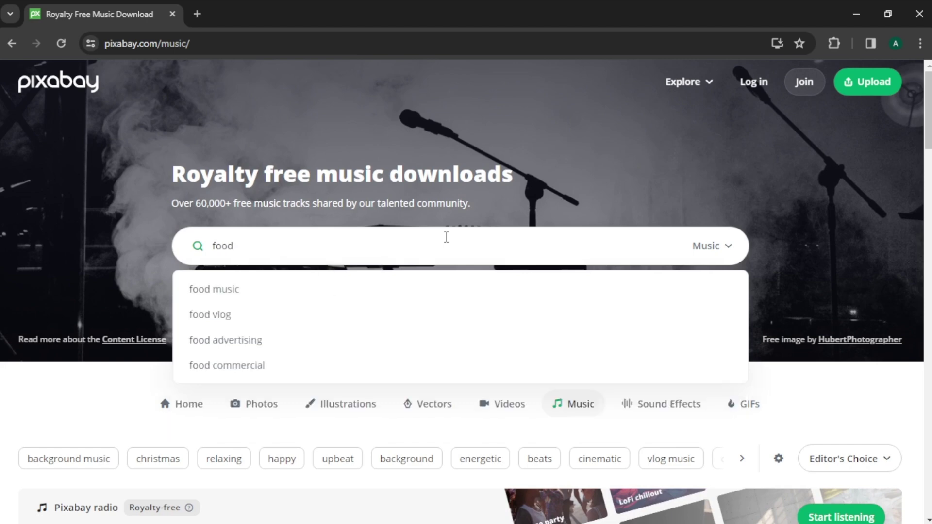
pyautogui.click(360, 290)
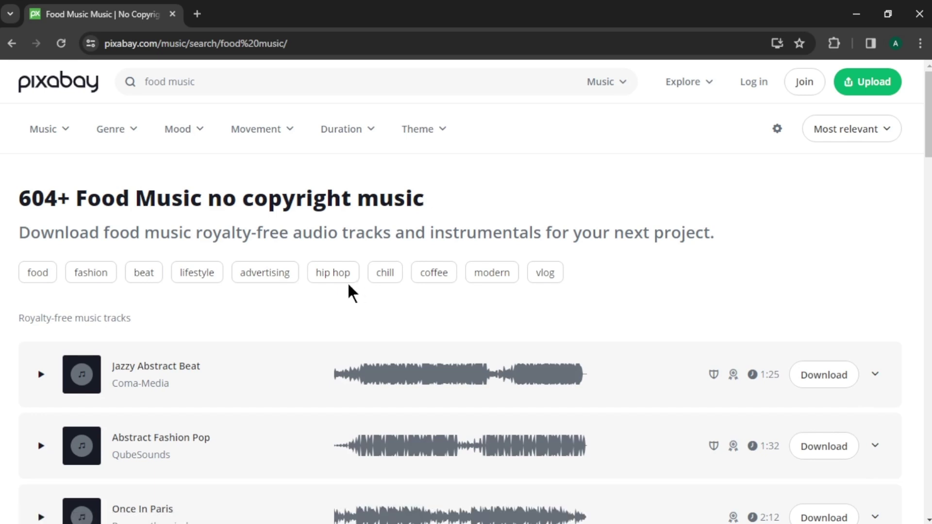
pyautogui.click(377, 138)
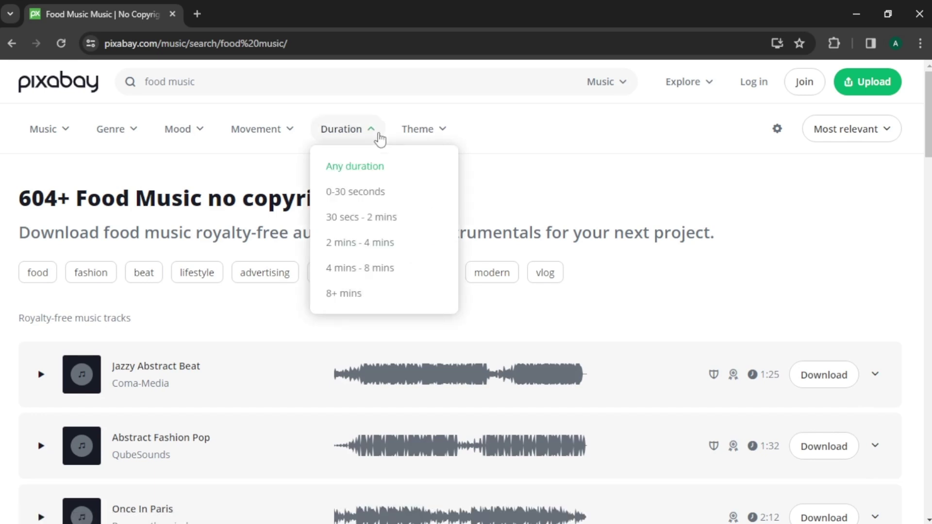
pyautogui.click(342, 197)
pyautogui.scroll(-2, 277, 368)
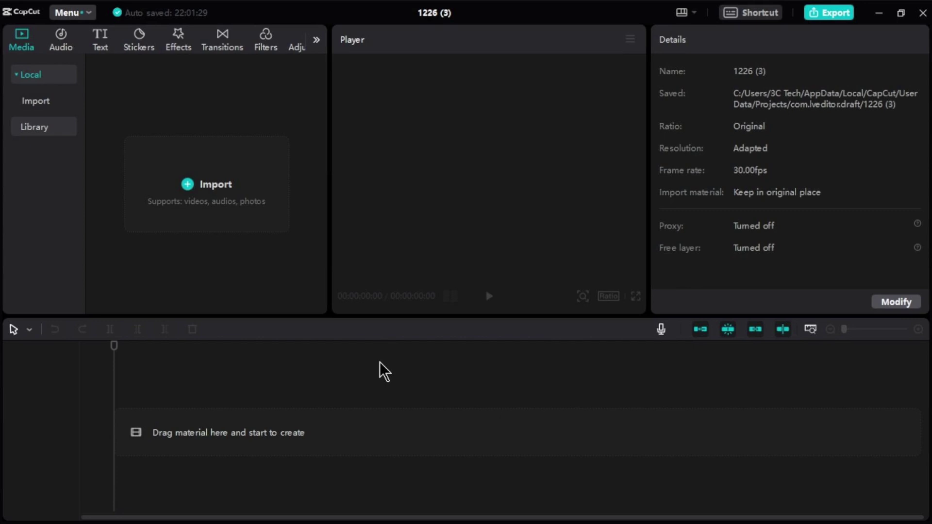
# Import all six downloaded files, the pizza clips and music, into CapCut
pyautogui.click(197, 185)
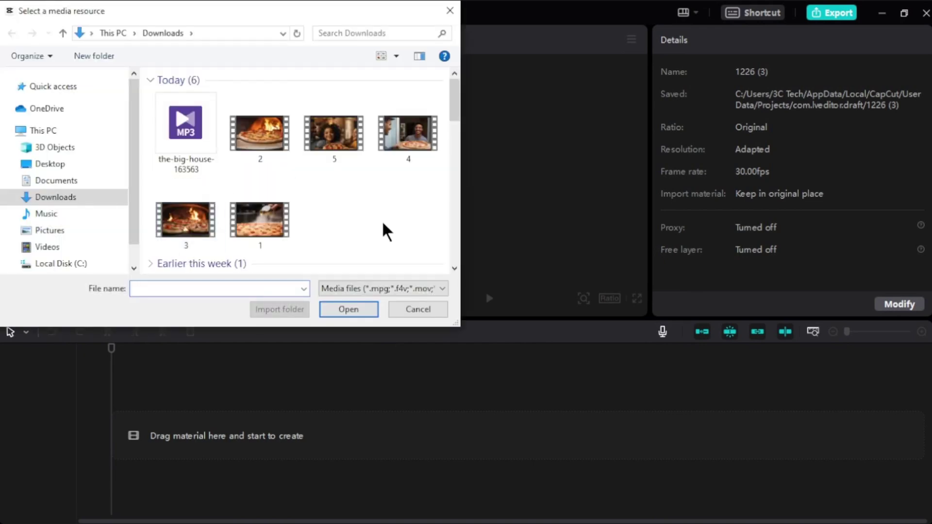
pyautogui.moveTo(429, 247); pyautogui.dragTo(188, 121)
pyautogui.click(342, 317)
pyautogui.scroll(-1, 304, 263)
# Place 1.mp4, 2.mp4 and 3.mp4 in order on the timeline
pyautogui.moveTo(227, 268); pyautogui.dragTo(129, 442)
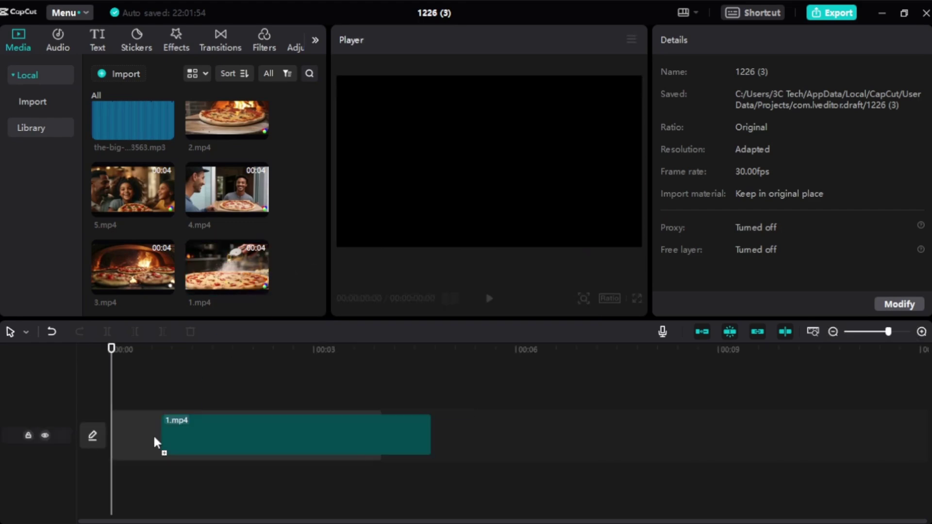
pyautogui.moveTo(228, 116); pyautogui.dragTo(517, 452)
pyautogui.moveTo(135, 263)
pyautogui.mouseDown()
pyautogui.moveTo(703, 413)
pyautogui.moveTo(703, 452)
pyautogui.mouseUp()
pyautogui.moveTo(228, 188); pyautogui.dragTo(873, 451)
pyautogui.moveTo(135, 188); pyautogui.dragTo(641, 451)
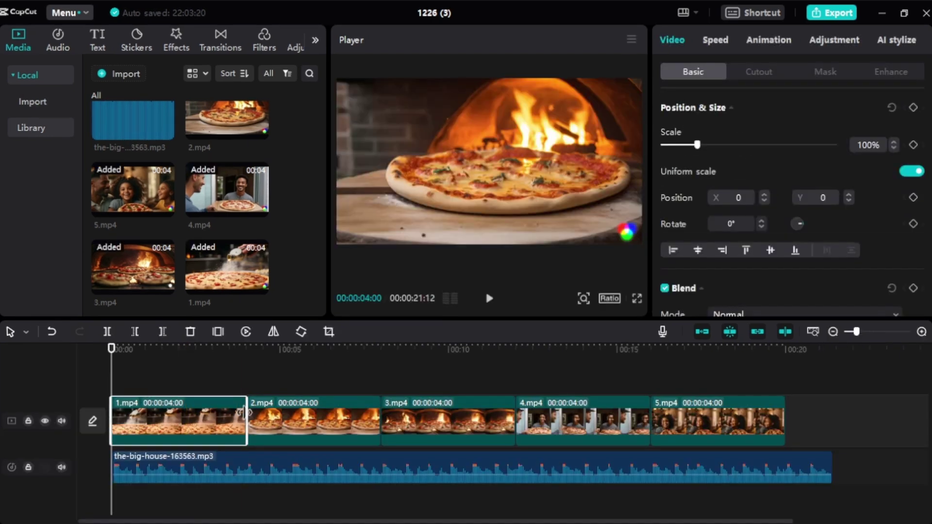
# Trim 1.mp4 on the timeline to just over three seconds
pyautogui.moveTo(246, 414); pyautogui.dragTo(217, 415)
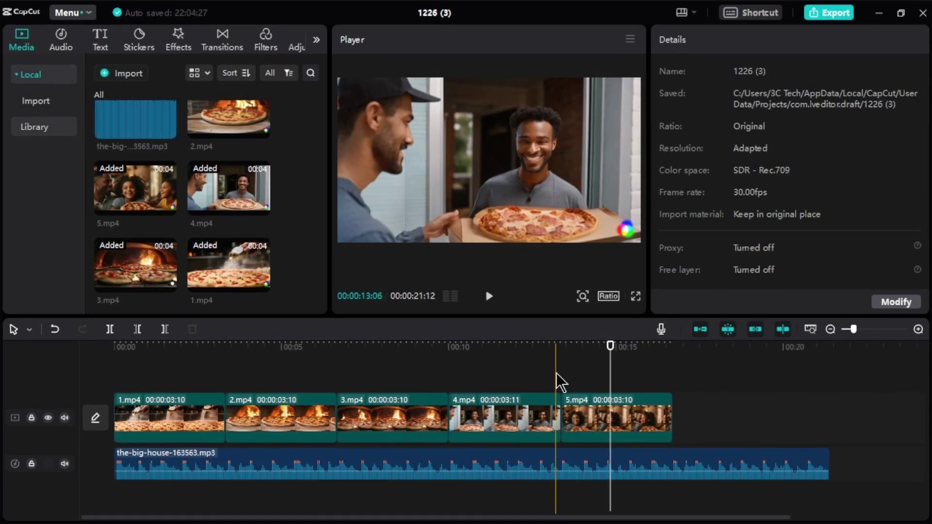
# Import the Yellow Neon Pizza Restaurant Logo, put it after 5.mp4, and trim it to the music's end
pyautogui.click(138, 81)
pyautogui.click(198, 152)
pyautogui.click(346, 307)
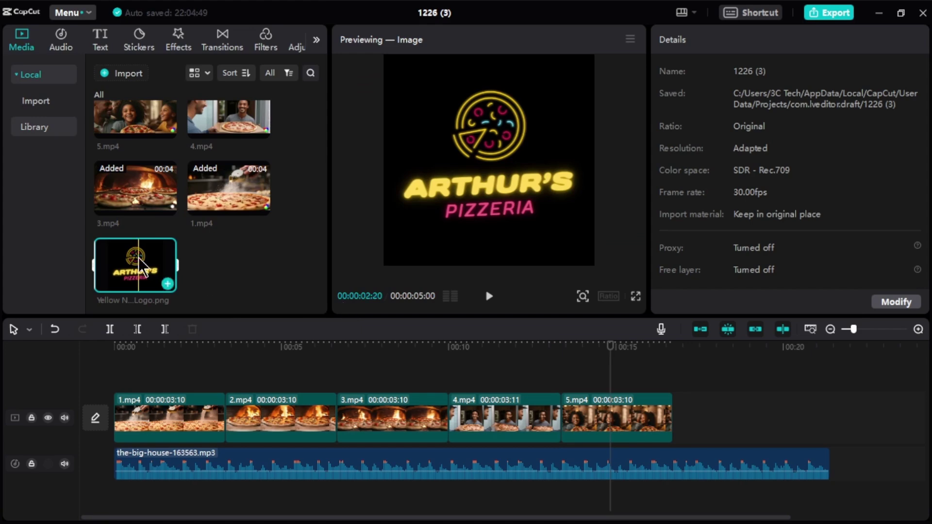
pyautogui.moveTo(146, 273)
pyautogui.mouseDown()
pyautogui.moveTo(428, 310)
pyautogui.moveTo(703, 412)
pyautogui.mouseUp()
pyautogui.click(693, 374)
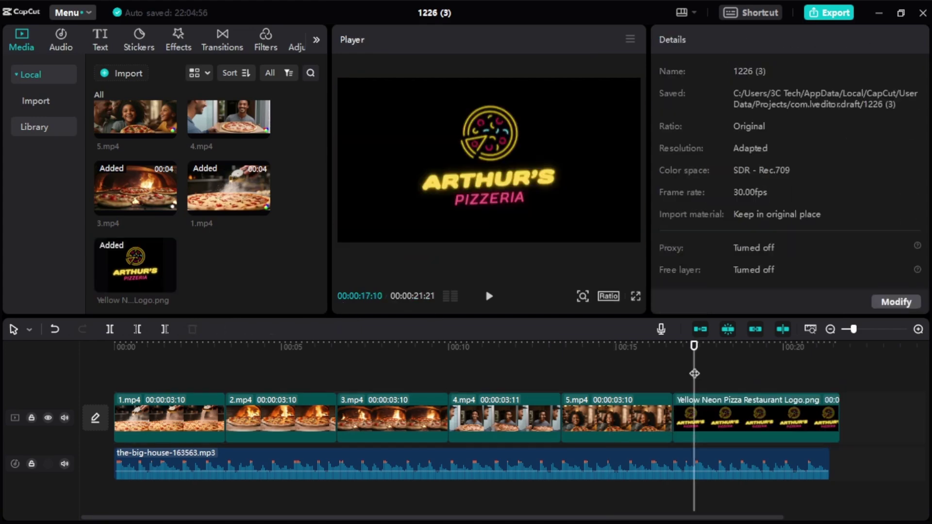
pyautogui.click(830, 411)
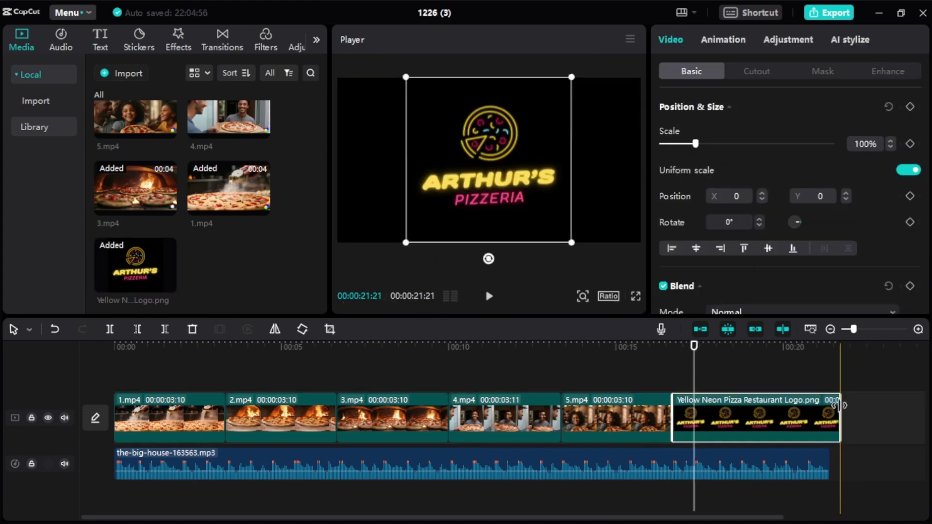
pyautogui.moveTo(831, 408); pyautogui.dragTo(826, 407)
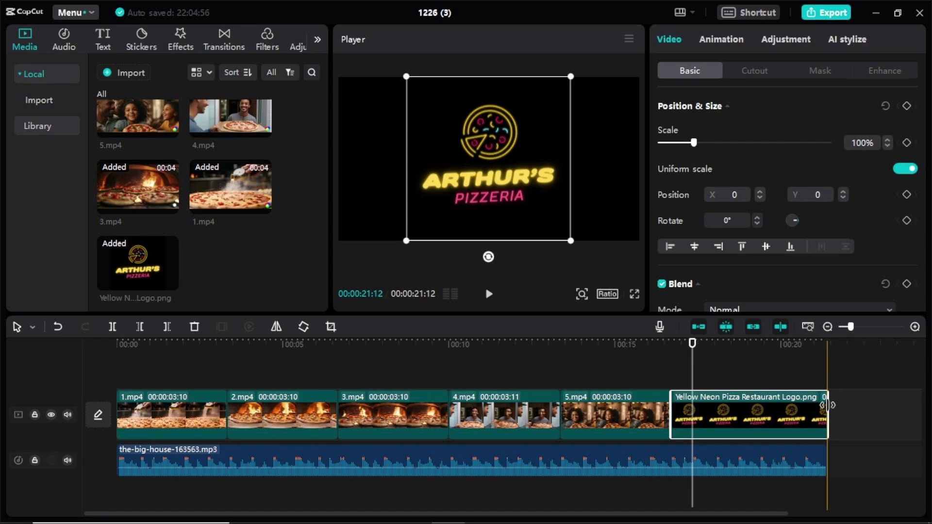
# Scale the logo down to 70% and move it up in the frame
pyautogui.moveTo(406, 241); pyautogui.dragTo(430, 217)
pyautogui.moveTo(485, 178)
pyautogui.mouseDown()
pyautogui.moveTo(473, 145)
pyautogui.moveTo(484, 148)
pyautogui.mouseUp()
pyautogui.click(716, 367)
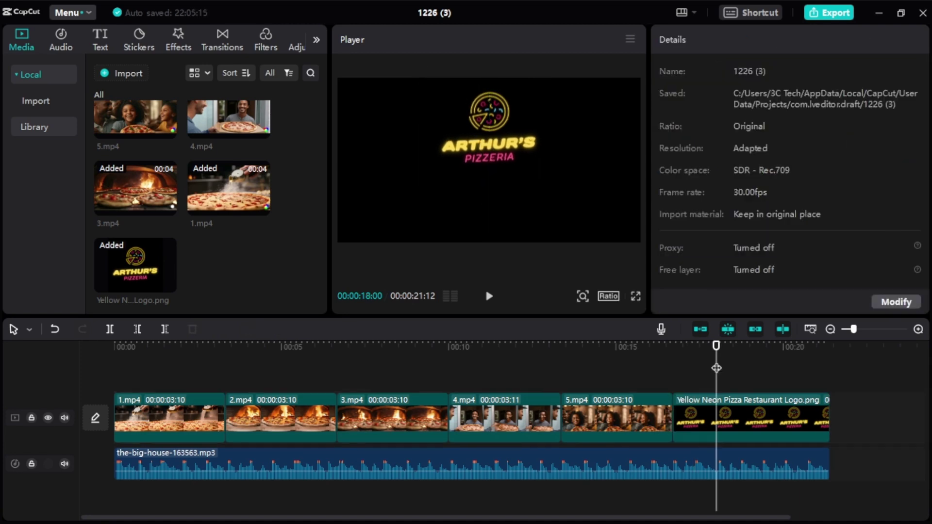
# Add a yellow-preset text clip to the end card for ORDER TODAY!
pyautogui.click(100, 40)
pyautogui.moveTo(122, 103); pyautogui.dragTo(691, 383)
pyautogui.scroll(-1, 826, 239)
pyautogui.scroll(-2, 800, 249)
pyautogui.scroll(-1, 794, 247)
pyautogui.click(786, 185)
pyautogui.tripleClick(666, 97)
pyautogui.write('ORDER TODAY!')
pyautogui.moveTo(123, 107); pyautogui.dragTo(692, 391)
pyautogui.moveTo(774, 392); pyautogui.dragTo(826, 390)
pyautogui.moveTo(489, 158); pyautogui.dragTo(493, 215)
pyautogui.click(785, 186)
pyautogui.tripleClick(667, 97)
pyautogui.write('WWW.ARTHURSPIZZERIA.COM')
pyautogui.scroll(3, 822, 212)
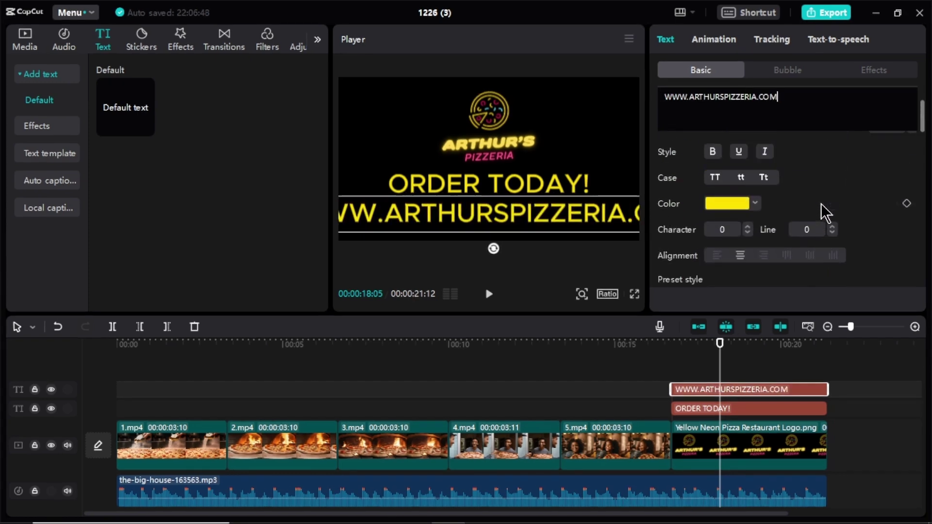
pyautogui.scroll(2, 822, 211)
pyautogui.click(911, 201)
pyautogui.click(912, 201)
pyautogui.moveTo(566, 223); pyautogui.dragTo(523, 222)
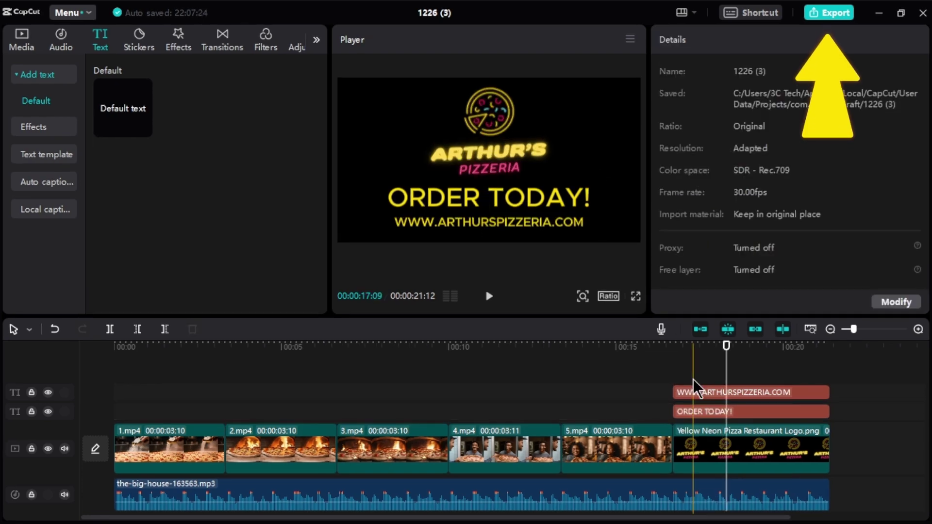
# Export the ad as 'PIZZA COMMERCIAL' using the default 1080p MP4 settings
pyautogui.click(823, 15)
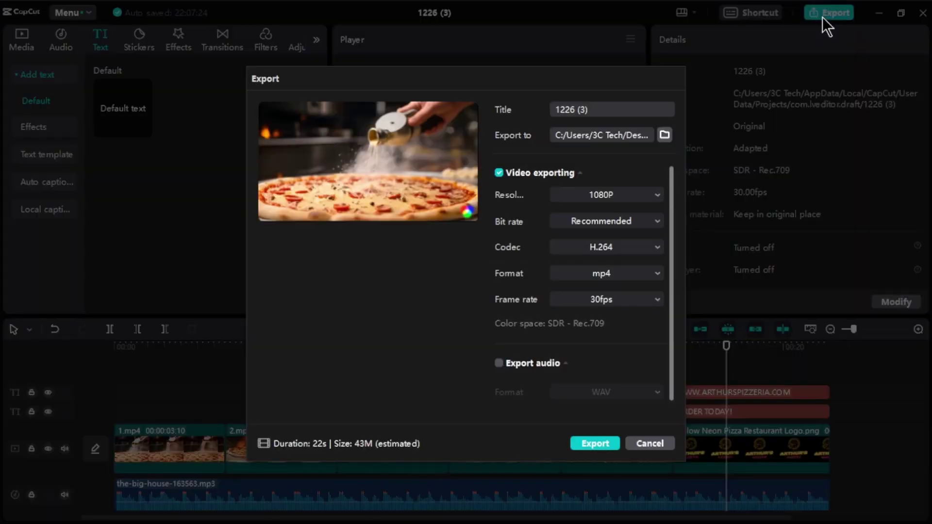
pyautogui.doubleClick(582, 116)
pyautogui.write('COMMERCIAL')
pyautogui.click(588, 440)
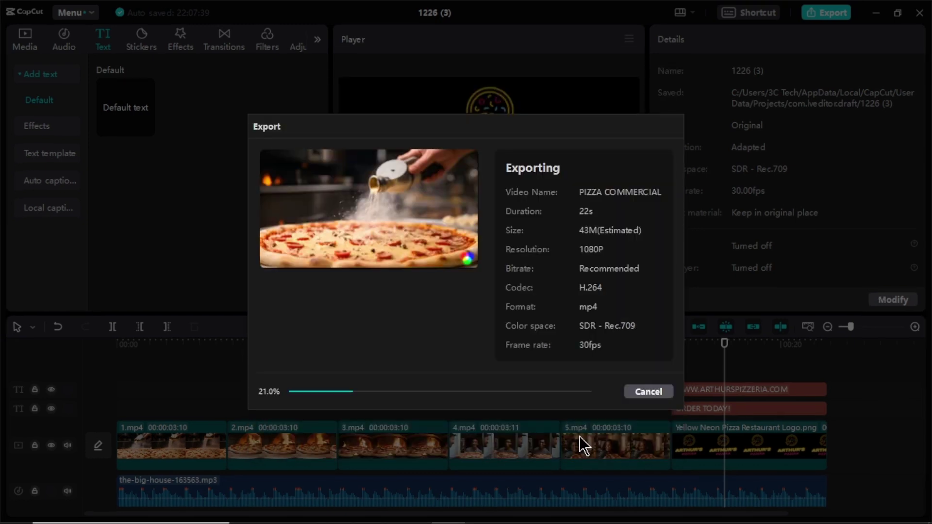